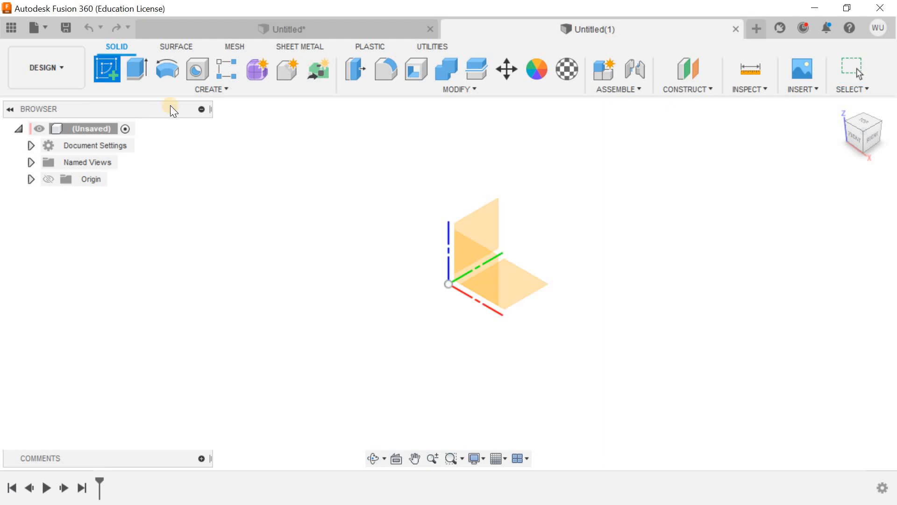
# Sketch a six-sided circumscribed polygon on the horizontal plane, centred on the origin with a 30 mm inscribed radius, and finish the sketch
pyautogui.click(530, 291)
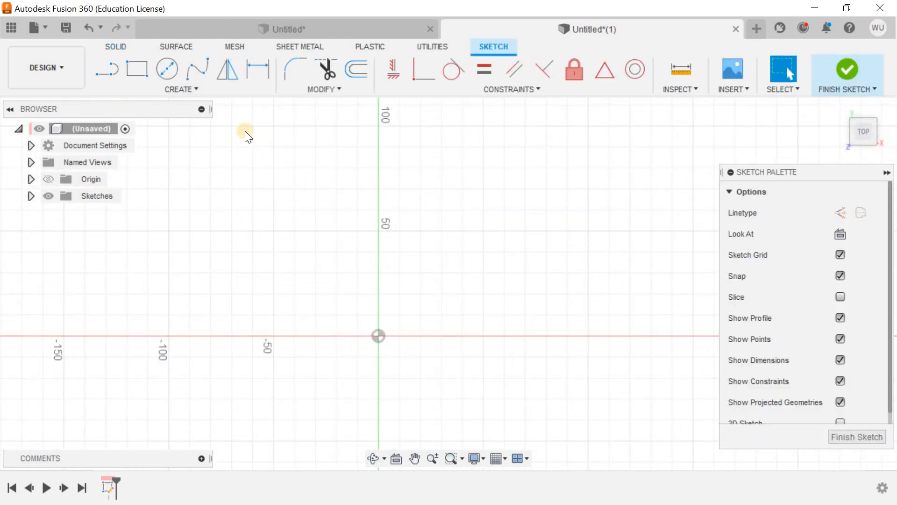
pyautogui.click(192, 89)
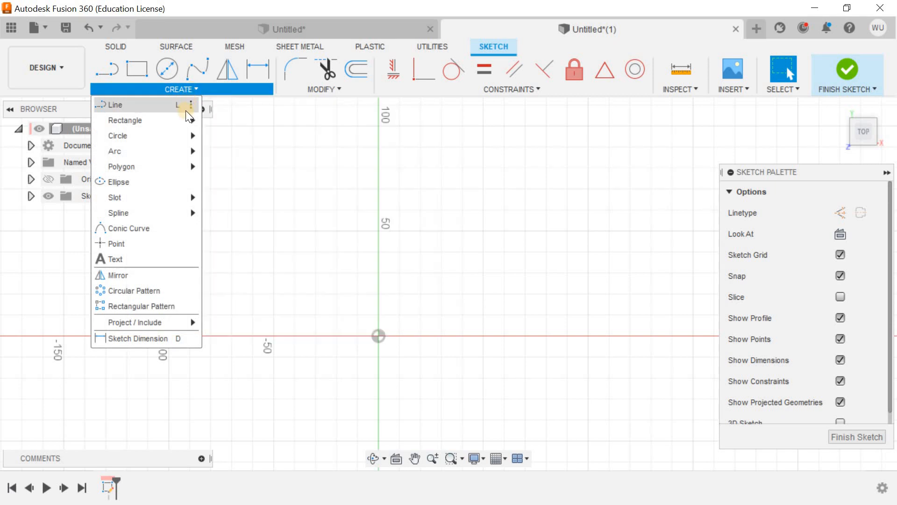
pyautogui.moveTo(181, 175)
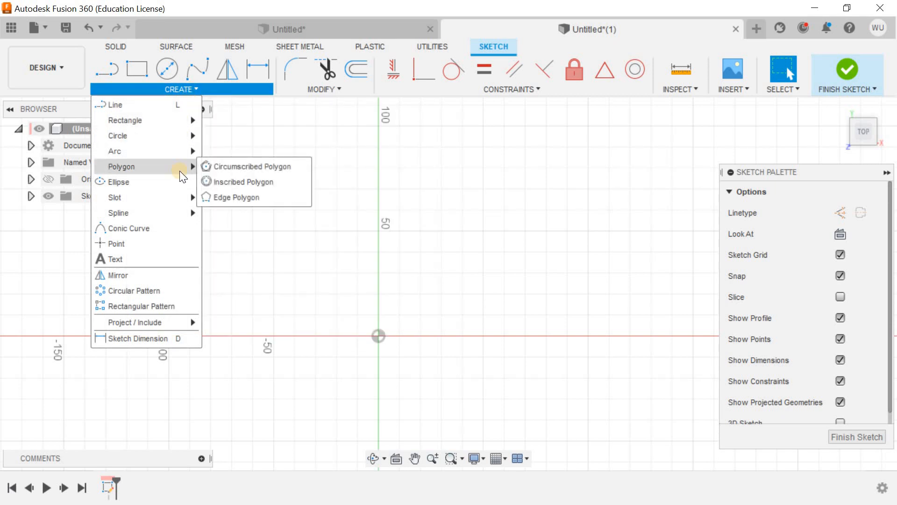
pyautogui.click(249, 167)
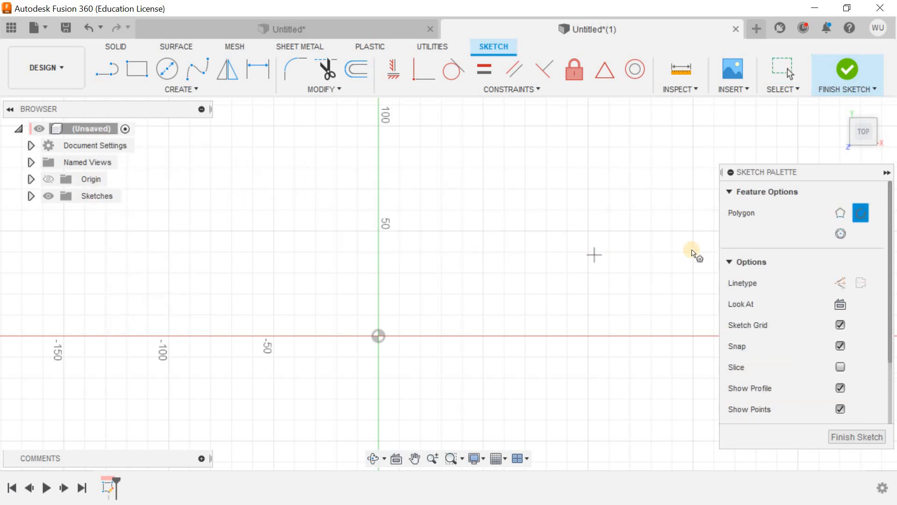
pyautogui.scroll(-2, 776, 305)
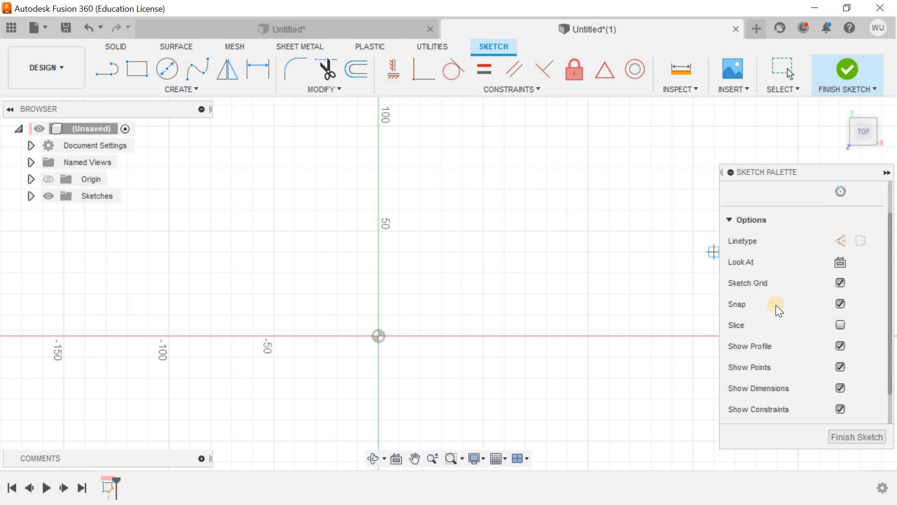
pyautogui.scroll(-2, 776, 304)
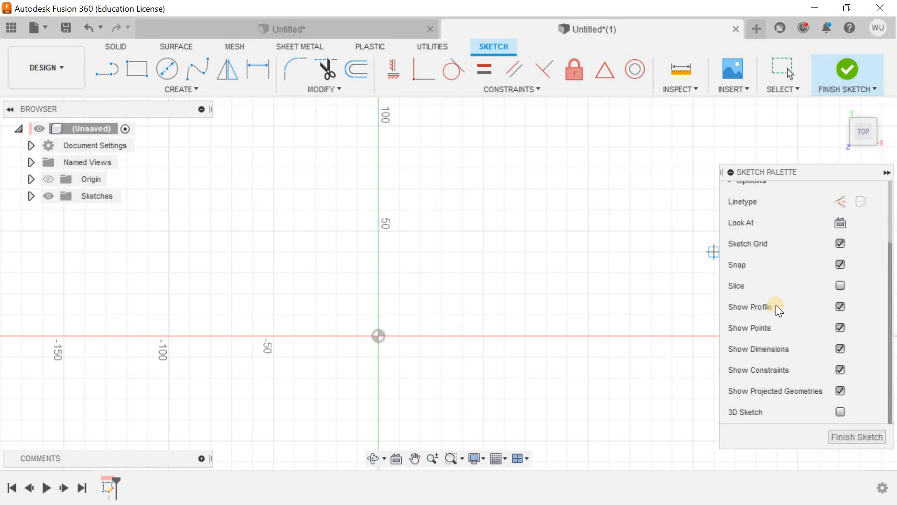
pyautogui.scroll(4, 776, 304)
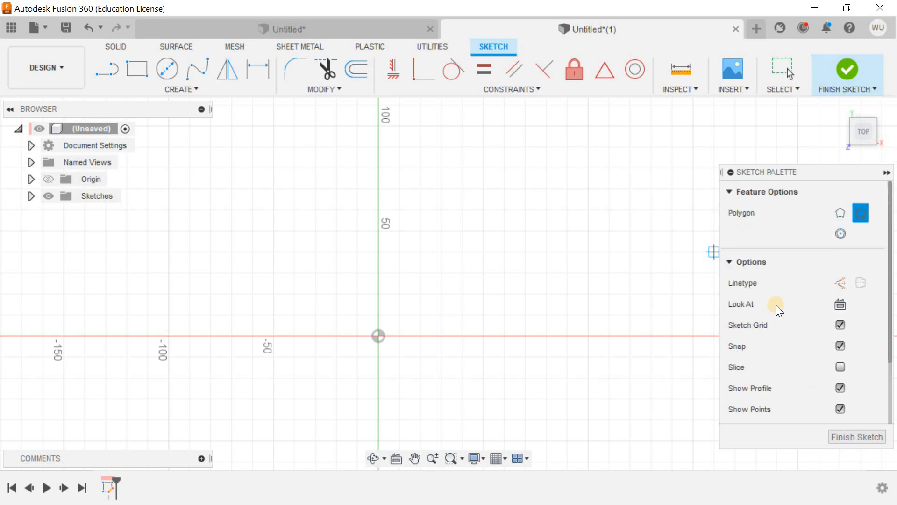
pyautogui.click(380, 337)
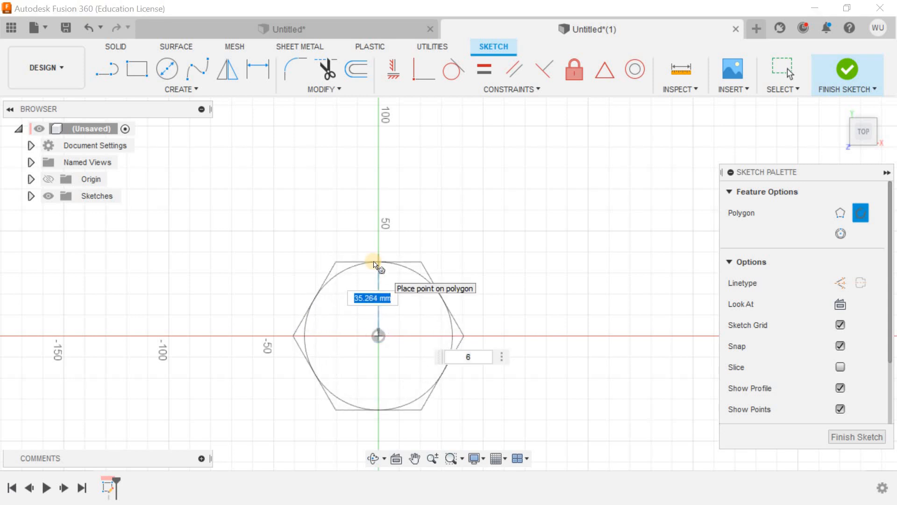
pyautogui.write('30')
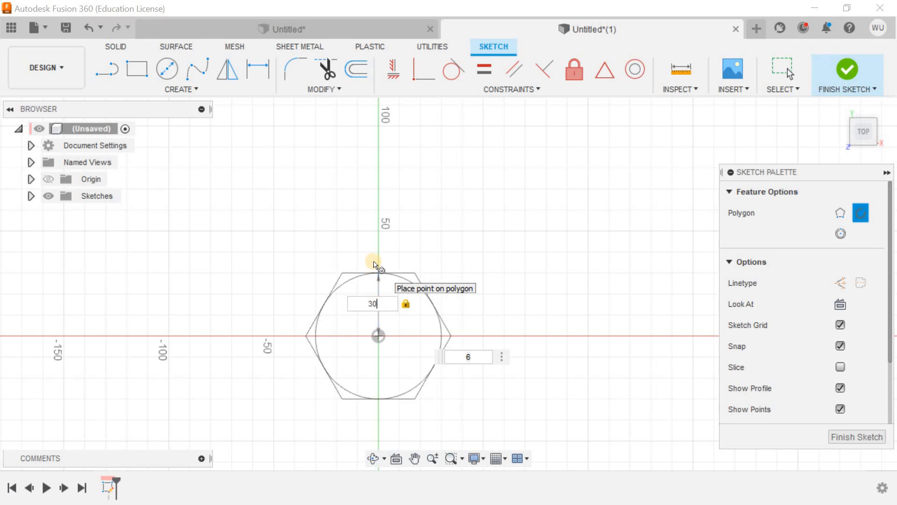
pyautogui.click(374, 263)
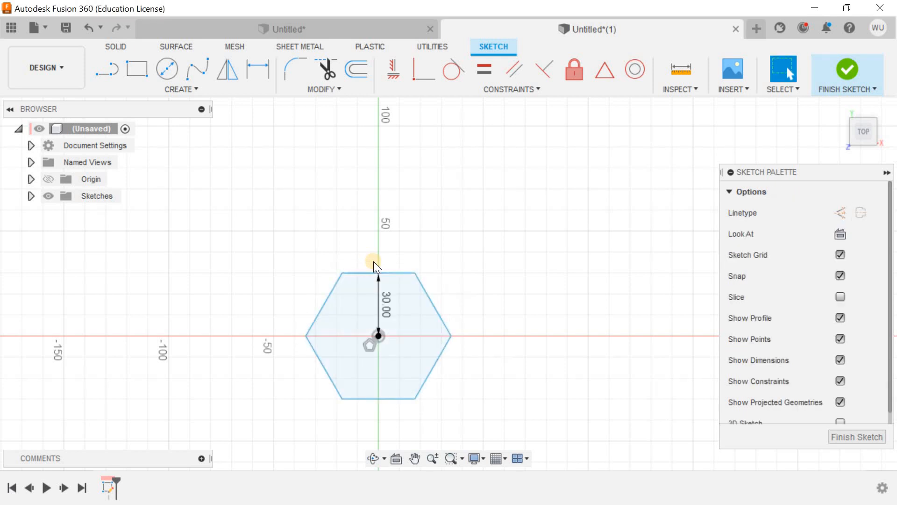
pyautogui.click(854, 75)
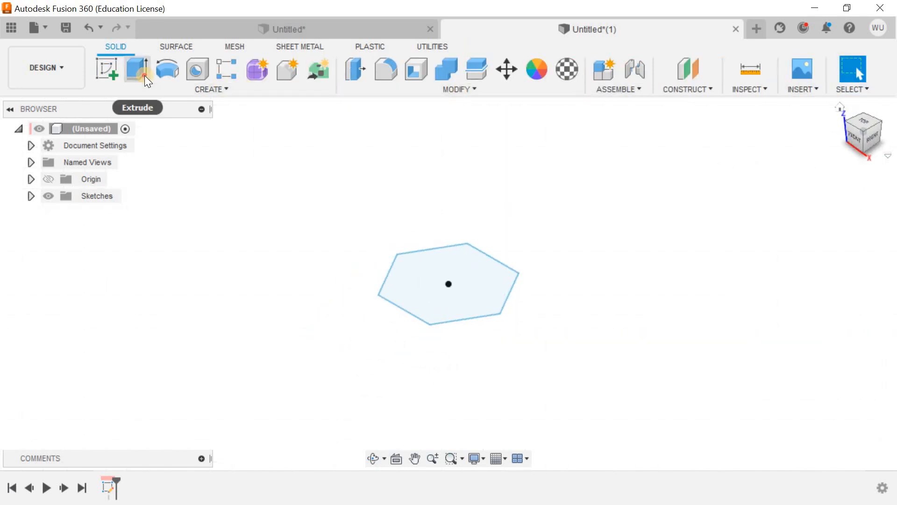
# Extrude the hexagon profile 12 mm upward as a new body
pyautogui.click(145, 75)
pyautogui.write('12')
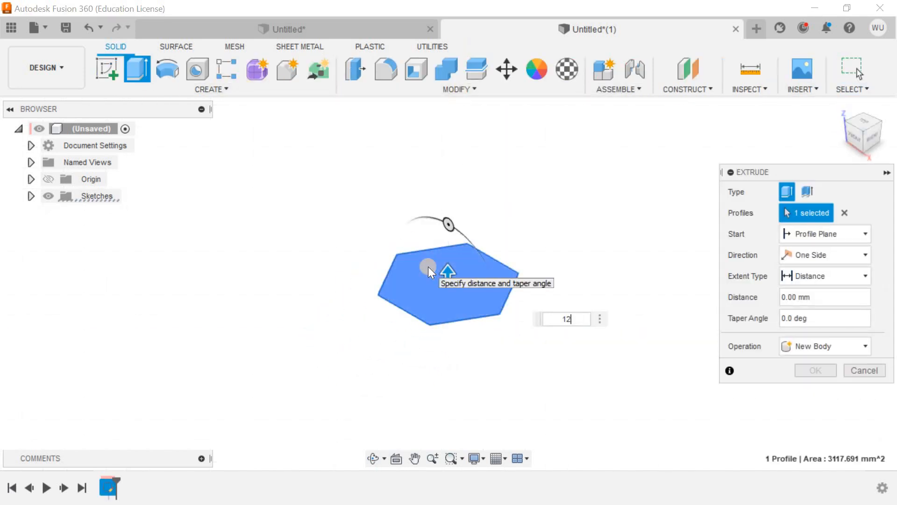
pyautogui.click(809, 370)
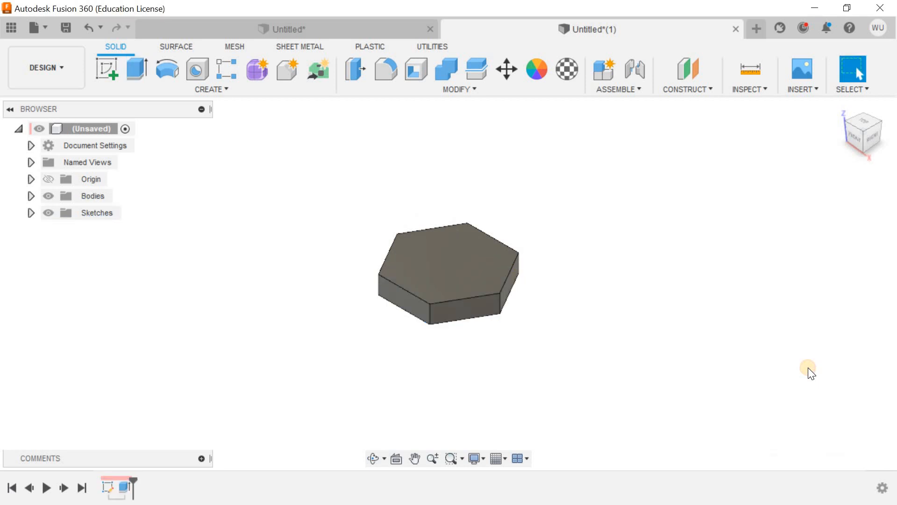
# Sketch a 30 mm diameter circle centred on the hexagonal head's top face and finish the sketch
pyautogui.click(109, 67)
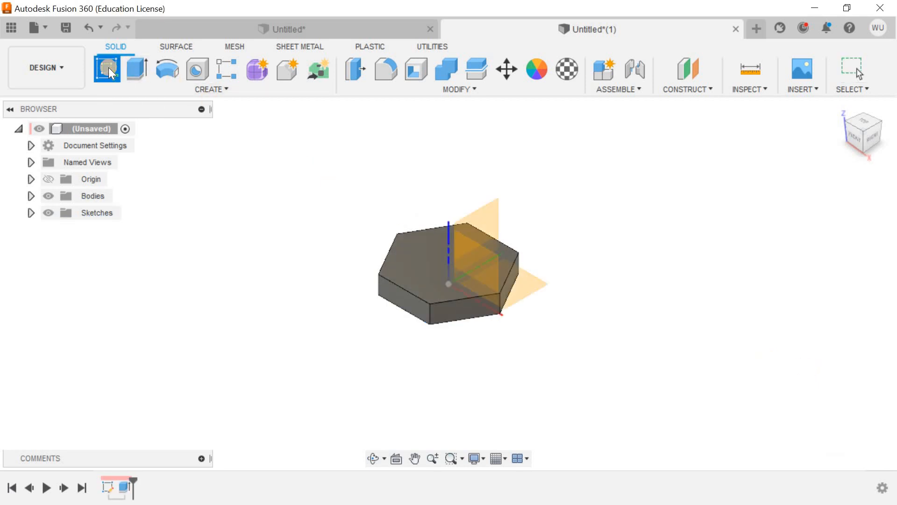
pyautogui.click(403, 267)
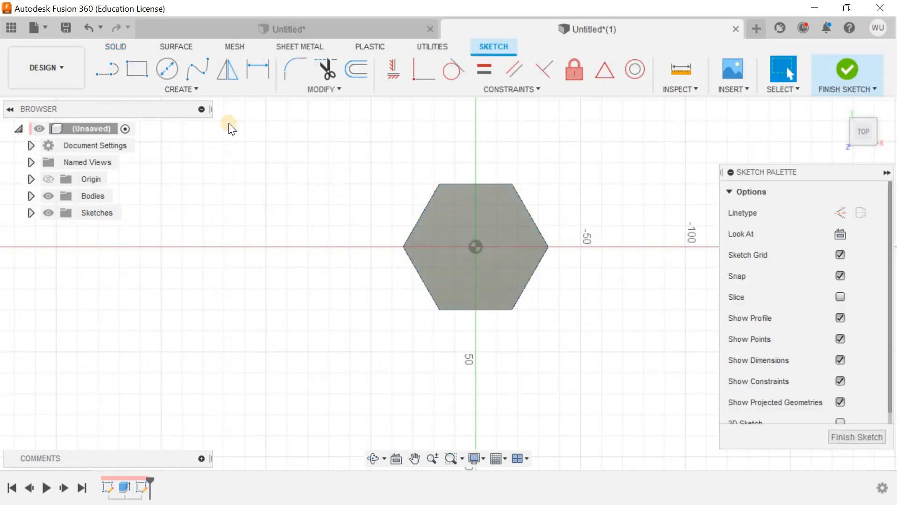
pyautogui.click(167, 70)
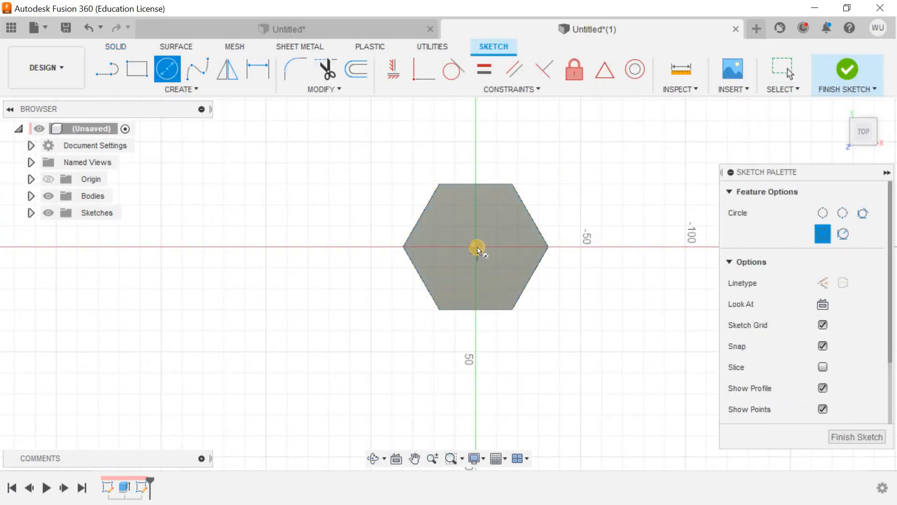
pyautogui.click(475, 246)
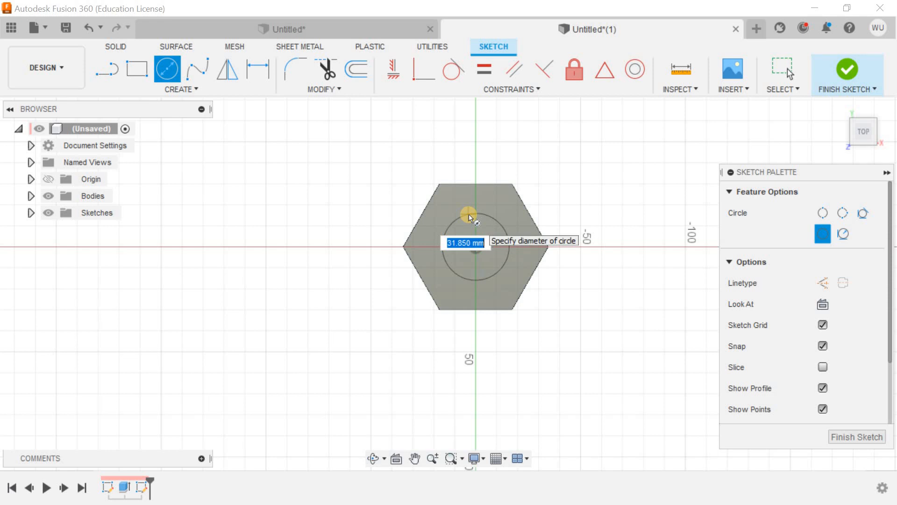
pyautogui.write('30')
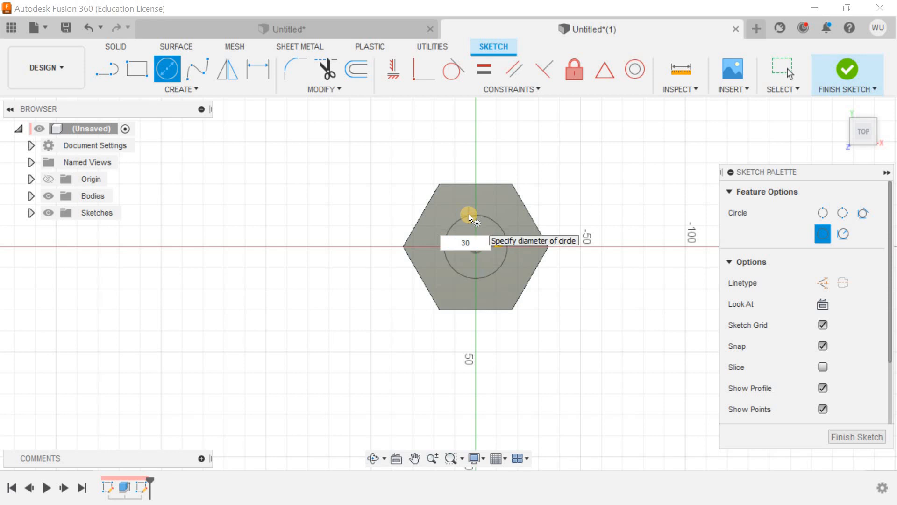
pyautogui.press('Return')
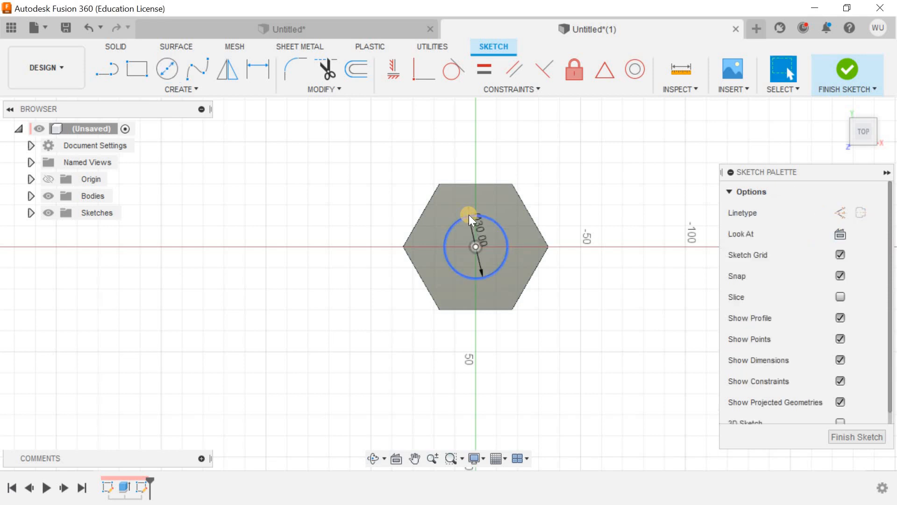
pyautogui.click(840, 438)
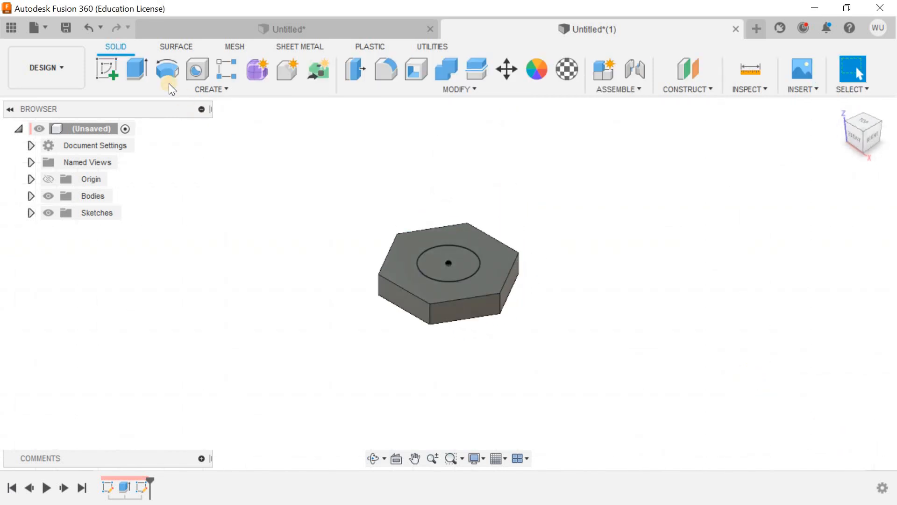
# Extrude the circle 100 mm upward from the head, joined to the existing body, to form the bolt shank
pyautogui.click(146, 71)
pyautogui.click(422, 264)
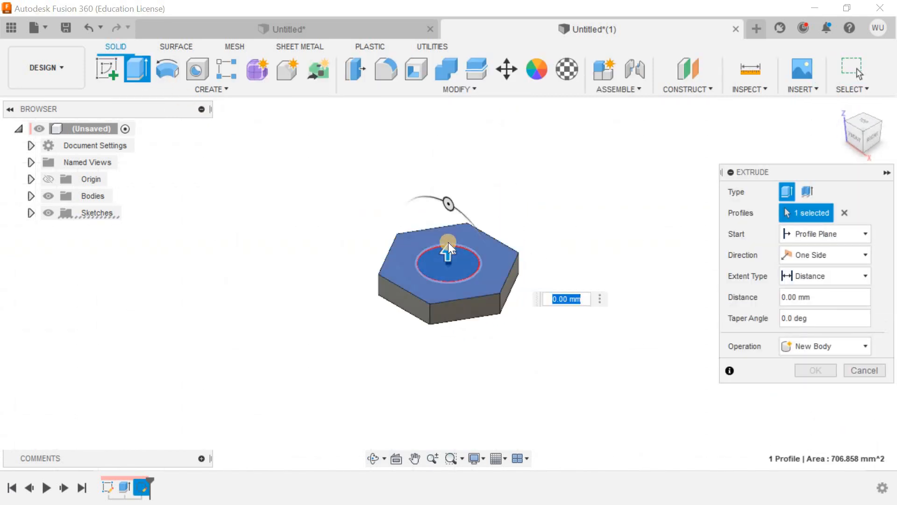
pyautogui.moveTo(448, 250); pyautogui.dragTo(449, 121)
pyautogui.write('100')
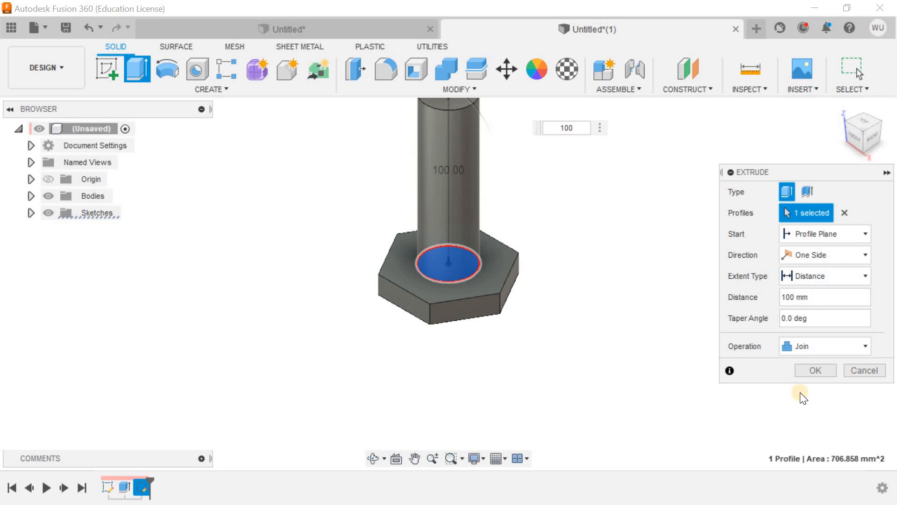
pyautogui.click(815, 370)
pyautogui.keyDown('shift'); pyautogui.moveTo(645, 270); pyautogui.dragTo(542, 369, button='middle'); pyautogui.keyUp('shift')
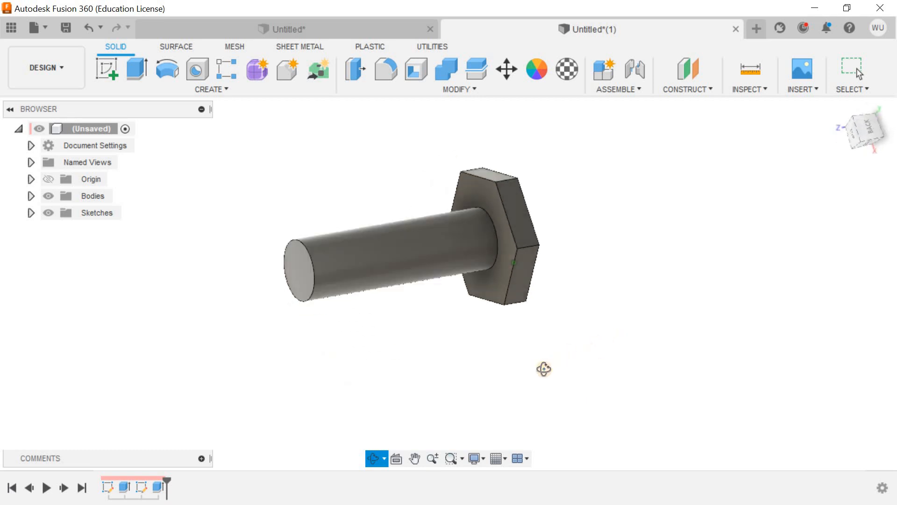
pyautogui.click(840, 108)
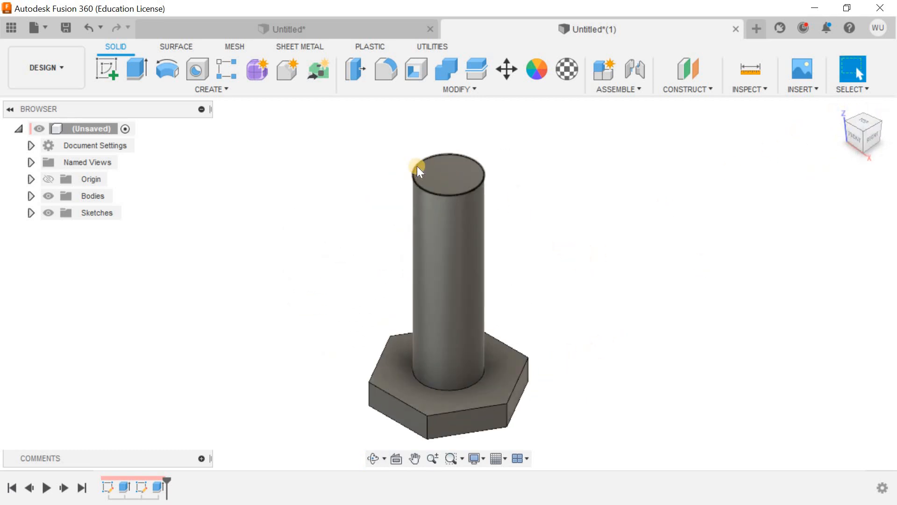
# Apply a modeled thread to the shank's cylindrical face, limited to a length of 80 mm from its free end
pyautogui.click(225, 88)
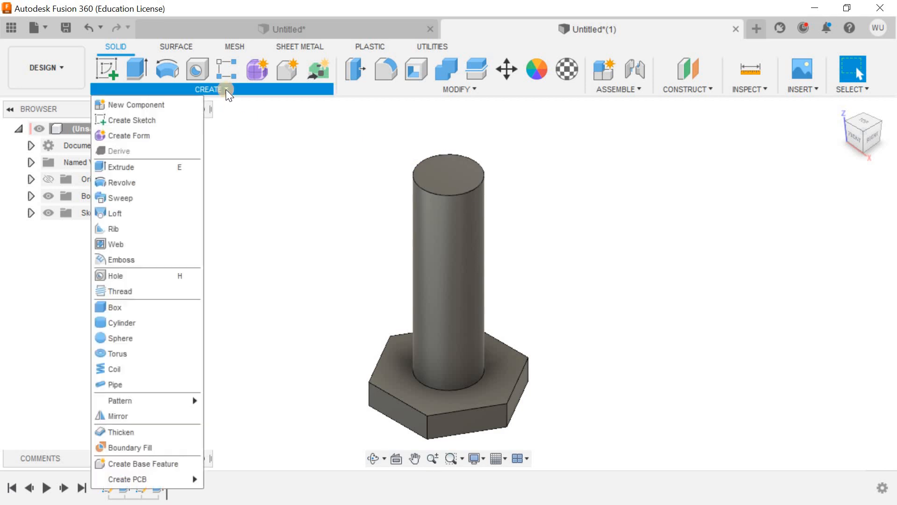
pyautogui.click(156, 291)
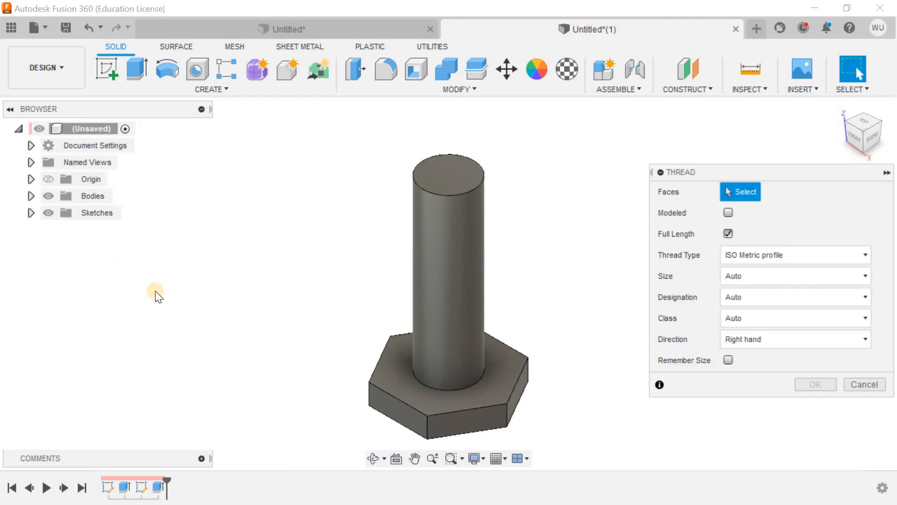
pyautogui.click(444, 212)
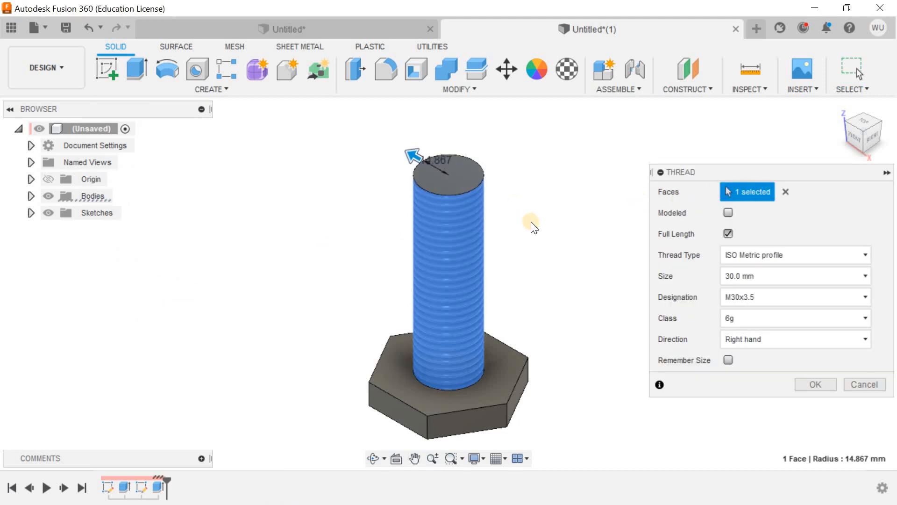
pyautogui.moveTo(531, 223)
pyautogui.keyDown('shift'); pyautogui.mouseDown(button='middle')
pyautogui.moveTo(499, 210)
pyautogui.moveTo(519, 212)
pyautogui.mouseUp(button='middle'); pyautogui.keyUp('shift')
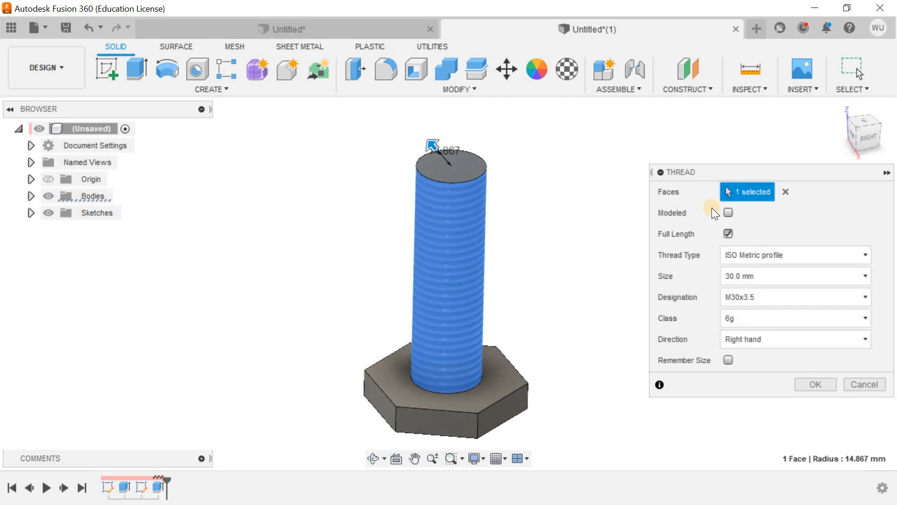
pyautogui.click(728, 212)
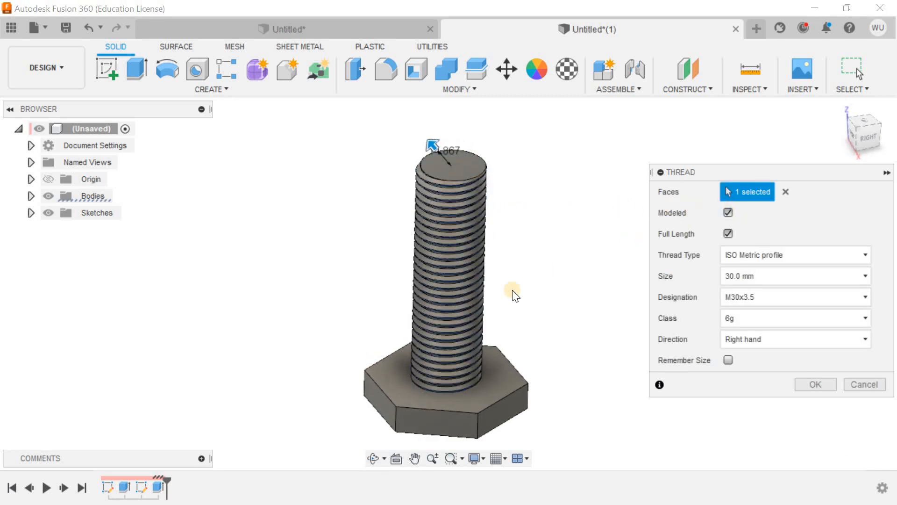
pyautogui.click(724, 233)
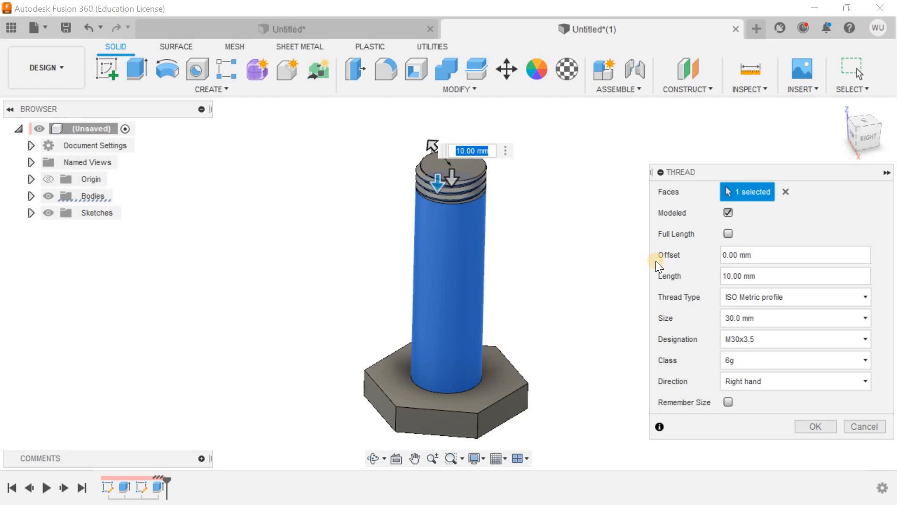
pyautogui.write('80')
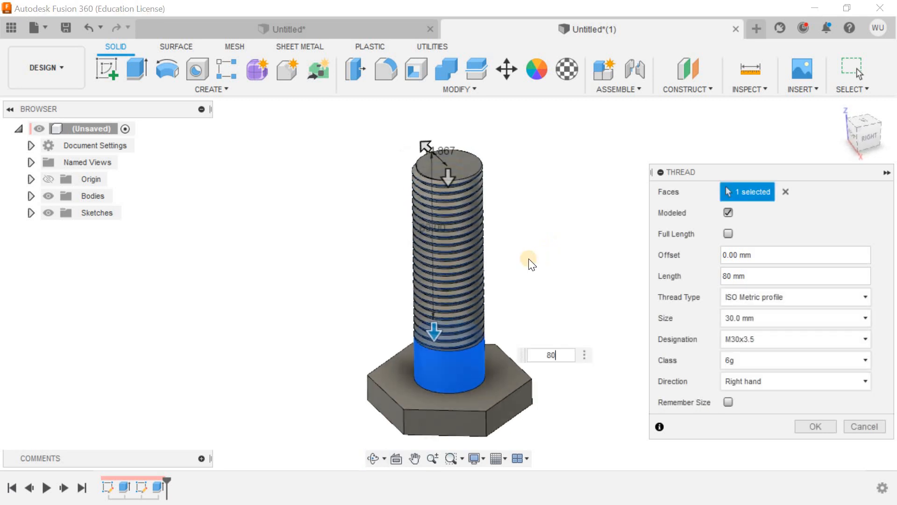
# Choose ISO Metric profile as the thread type and set the thread size to 27.0 mm
pyautogui.click(756, 296)
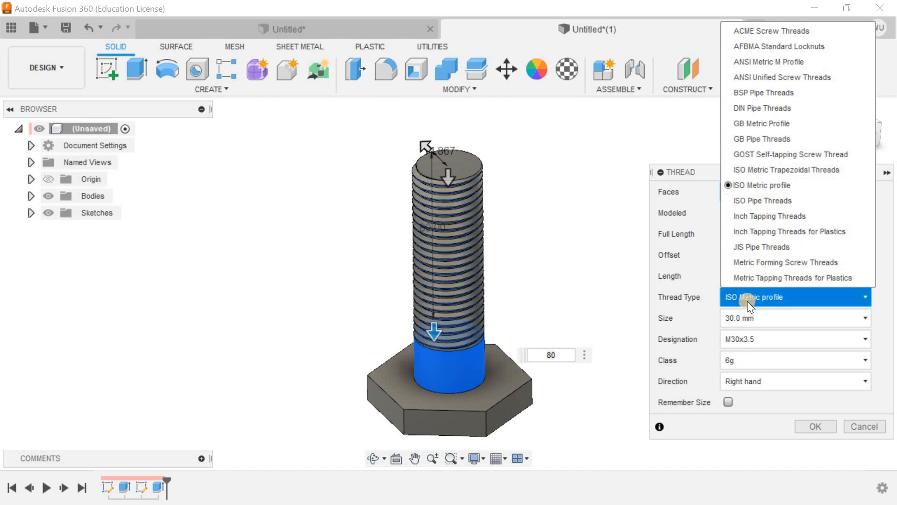
pyautogui.click(767, 185)
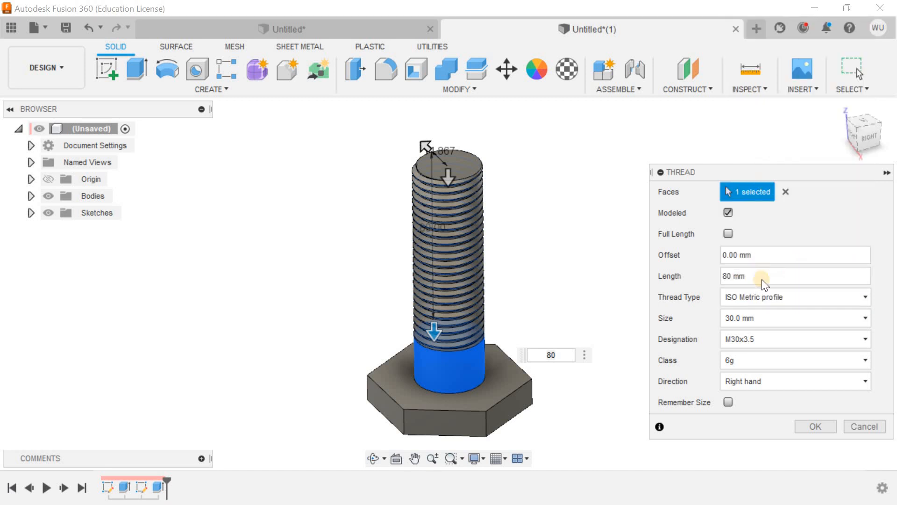
pyautogui.click(770, 320)
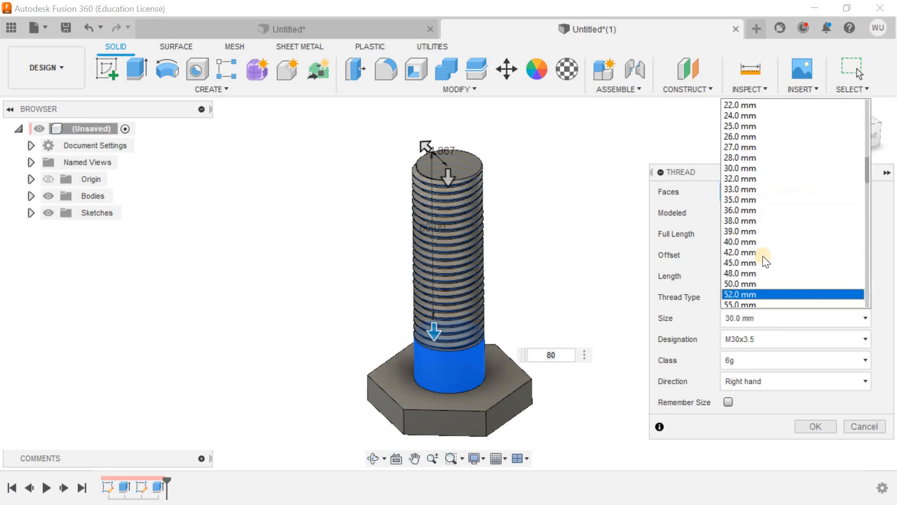
pyautogui.click(751, 146)
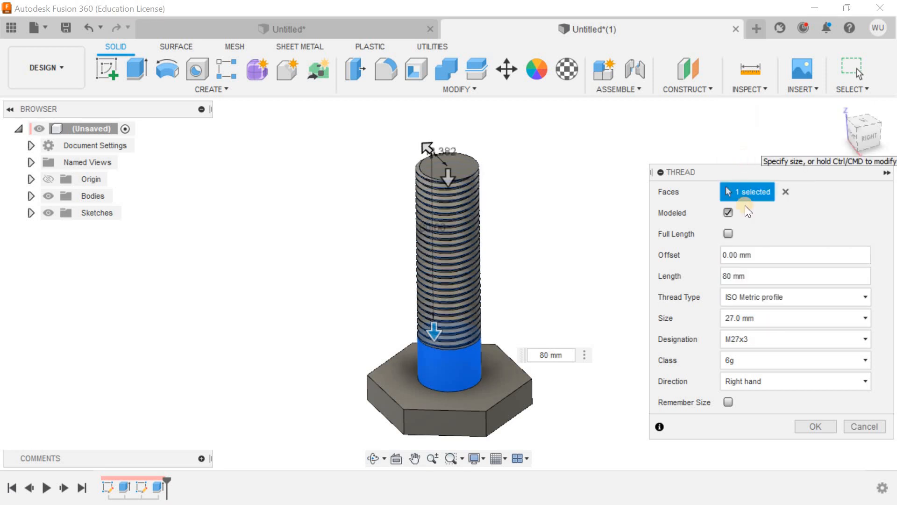
# Try a thread size of 10.0 mm on the bolt shank
pyautogui.click(759, 318)
pyautogui.scroll(4, 762, 230)
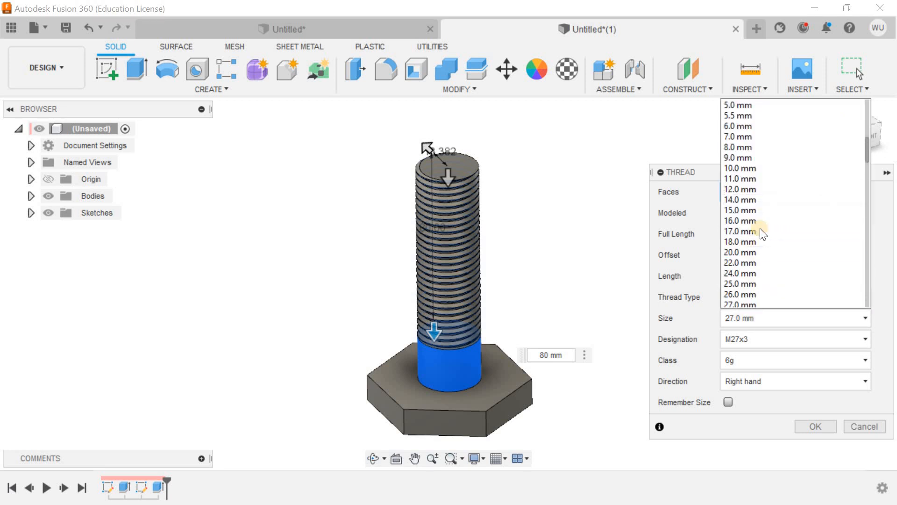
pyautogui.click(763, 169)
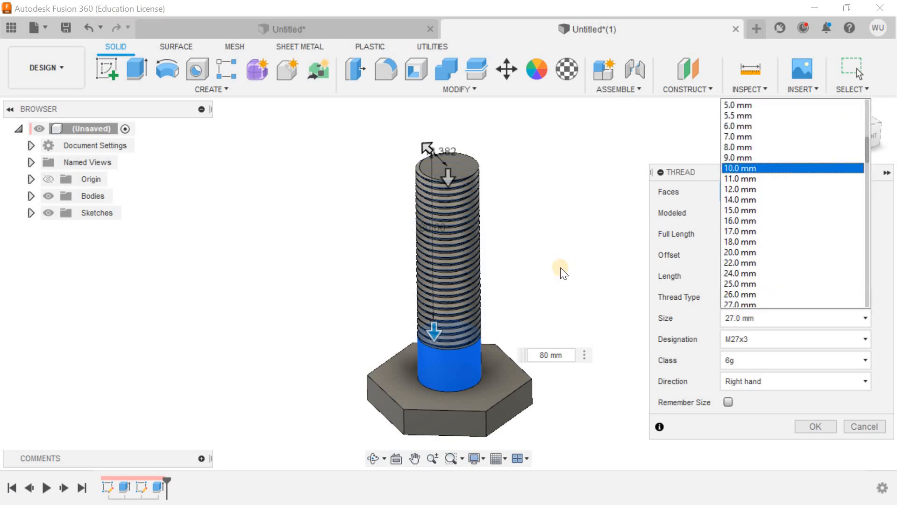
# Set the thread size to 30.0 mm to match the shank diameter
pyautogui.click(756, 317)
pyautogui.scroll(-2, 758, 294)
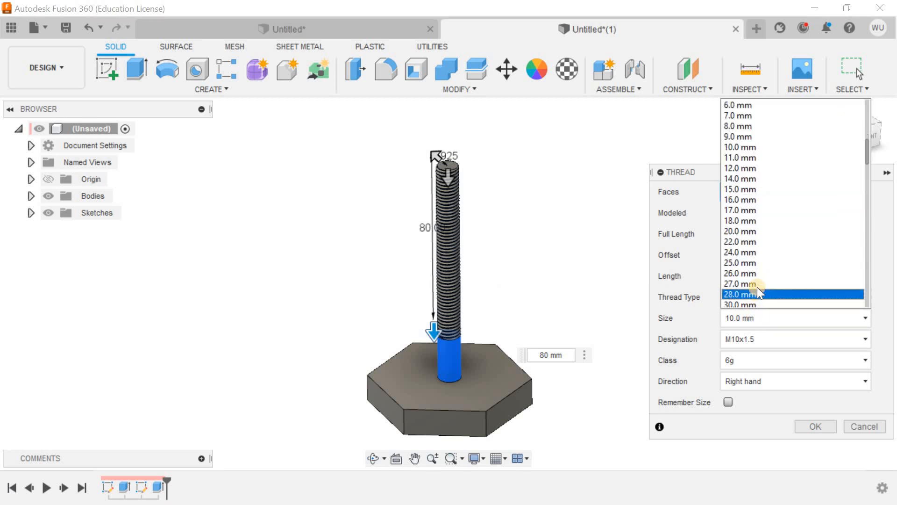
pyautogui.scroll(-3, 756, 302)
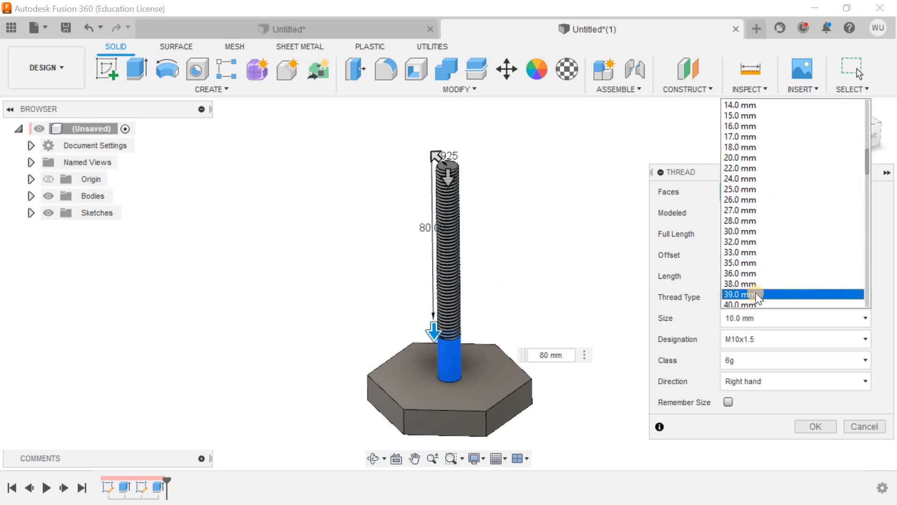
pyautogui.click(743, 230)
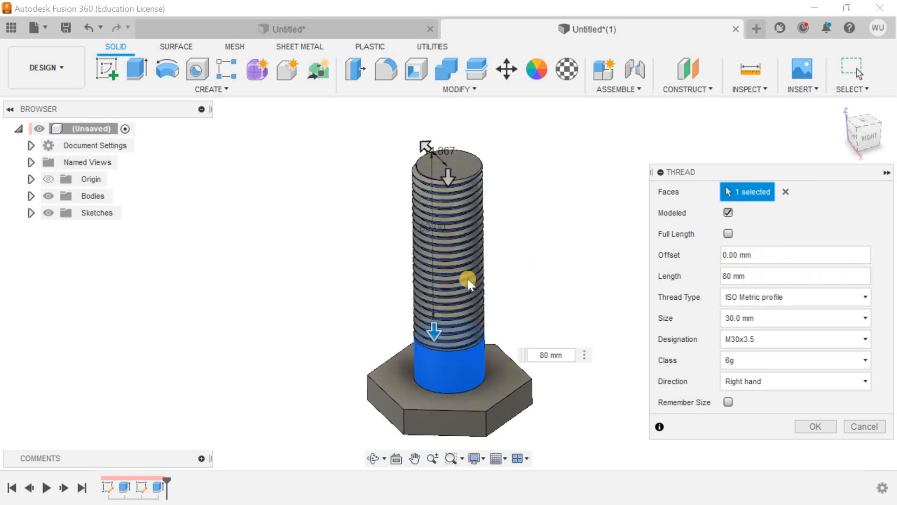
# Try the M30x3 designation for the thread and set it back to M30x3.5
pyautogui.click(746, 337)
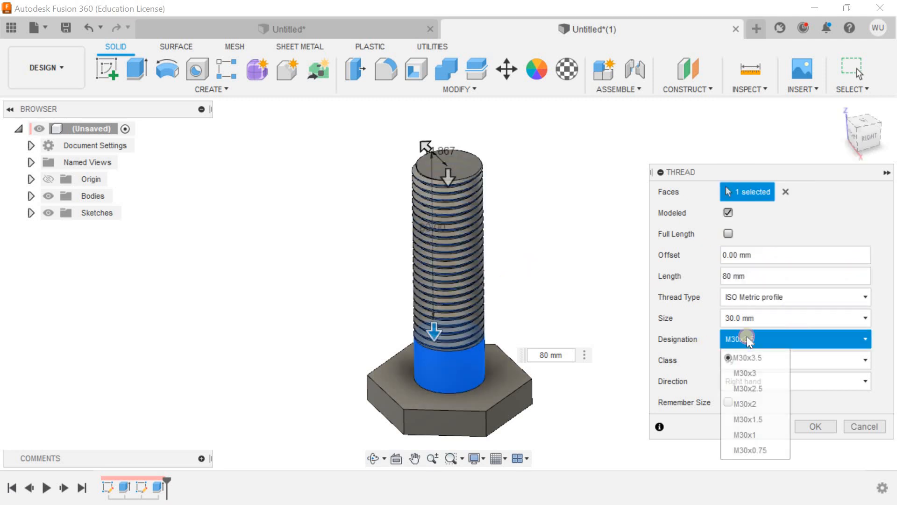
pyautogui.click(747, 371)
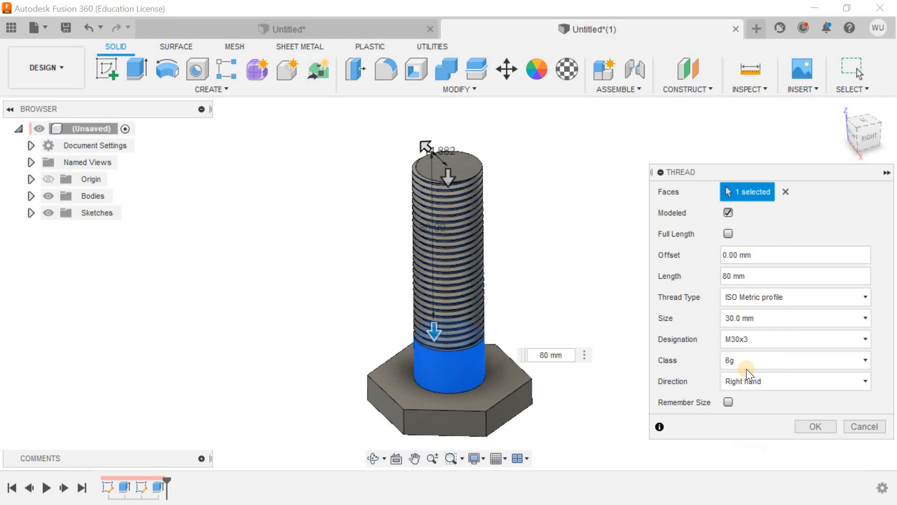
pyautogui.click(764, 340)
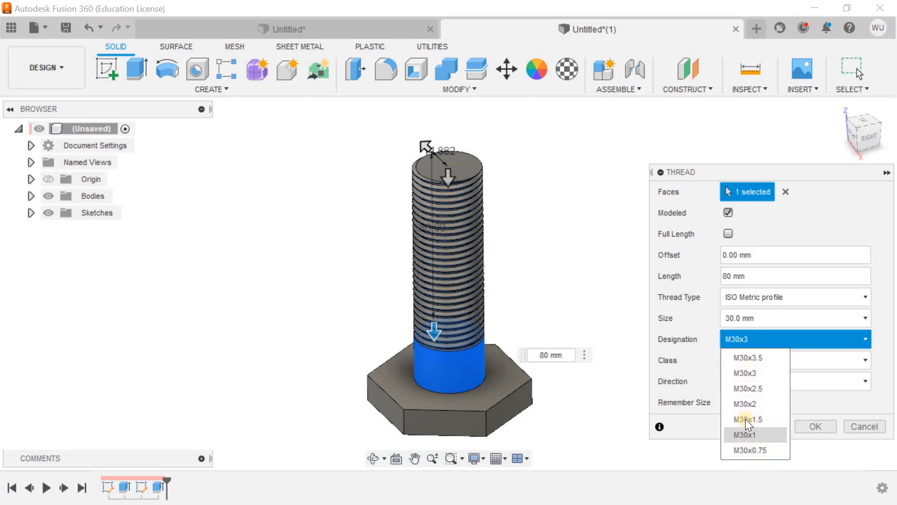
pyautogui.click(753, 374)
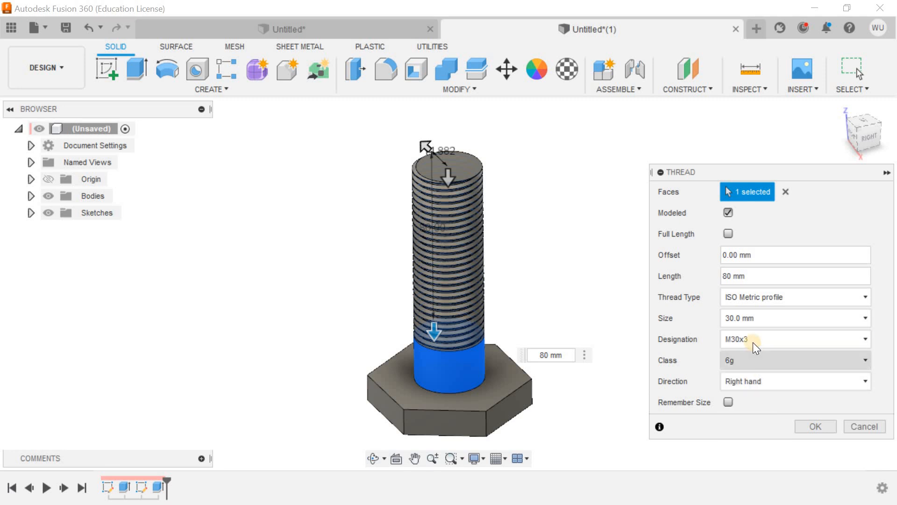
pyautogui.click(753, 343)
pyautogui.click(755, 357)
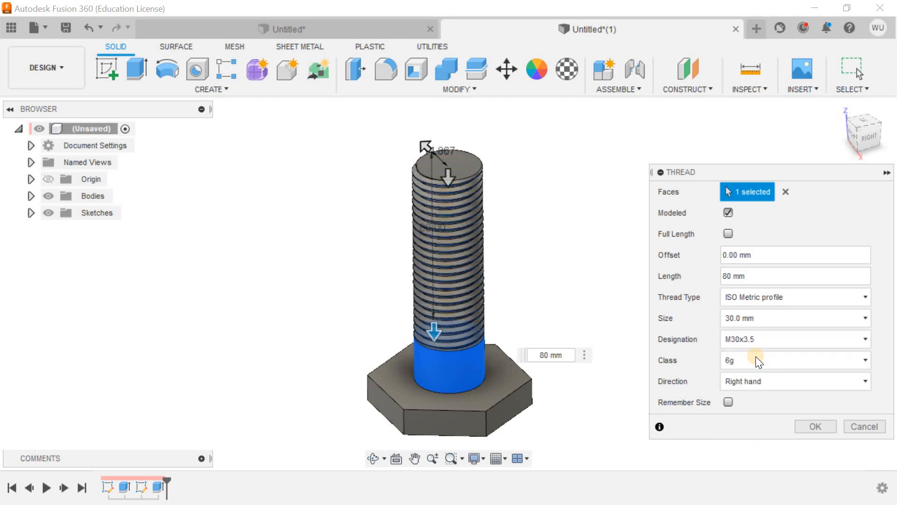
# Try the finer M30x1 and M30x2.5 thread designations and return the thread to M30x3.5
pyautogui.click(752, 333)
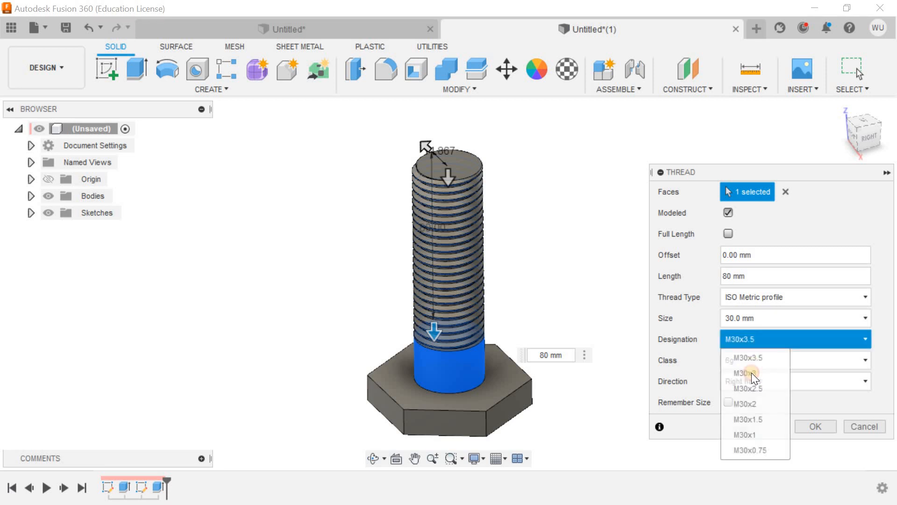
pyautogui.click(751, 430)
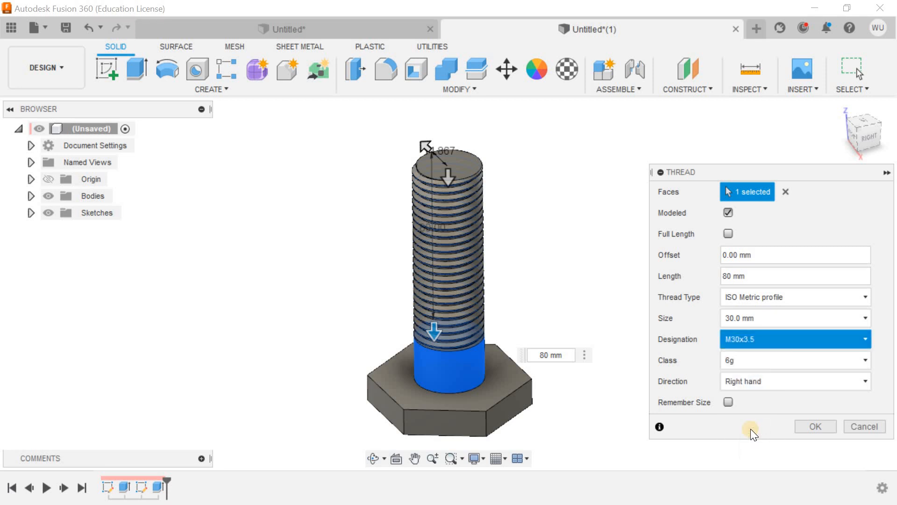
pyautogui.click(749, 338)
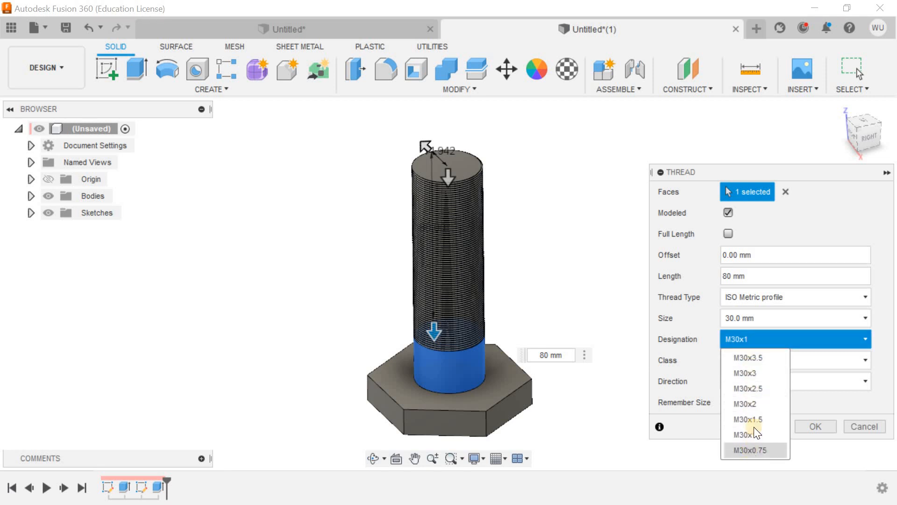
pyautogui.click(748, 388)
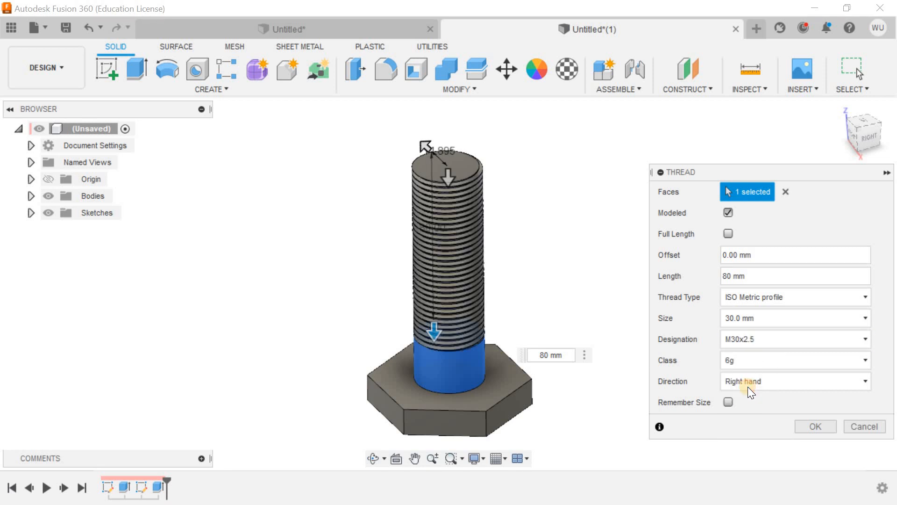
pyautogui.click(748, 340)
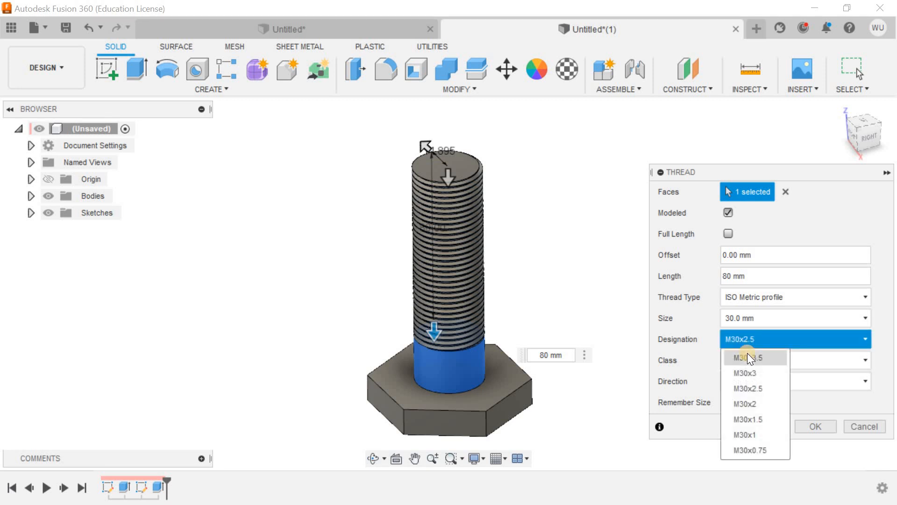
pyautogui.click(747, 352)
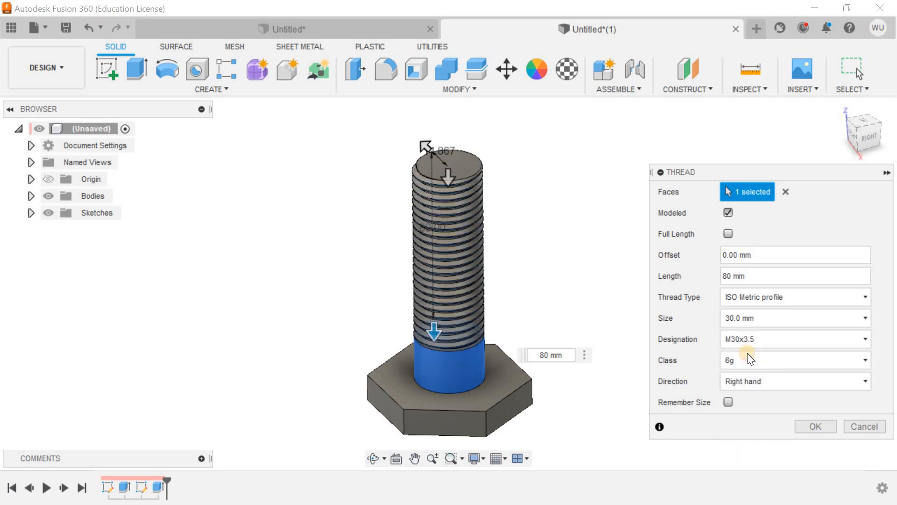
# Try thread class 4g6g and set the class back to 6g
pyautogui.click(740, 360)
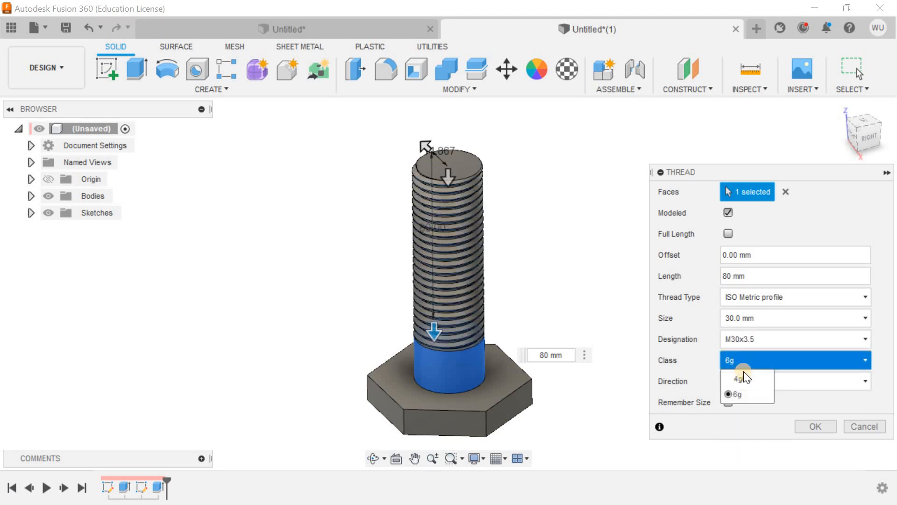
pyautogui.click(744, 380)
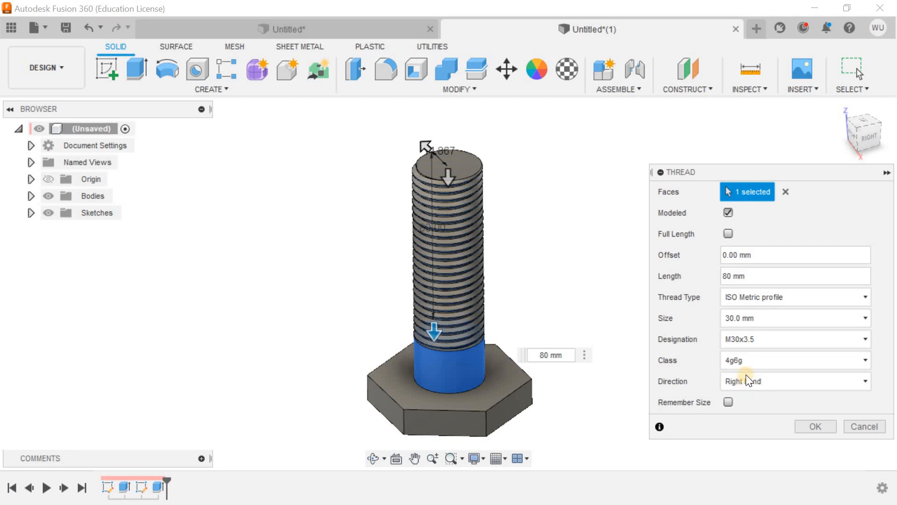
pyautogui.click(747, 365)
pyautogui.click(748, 394)
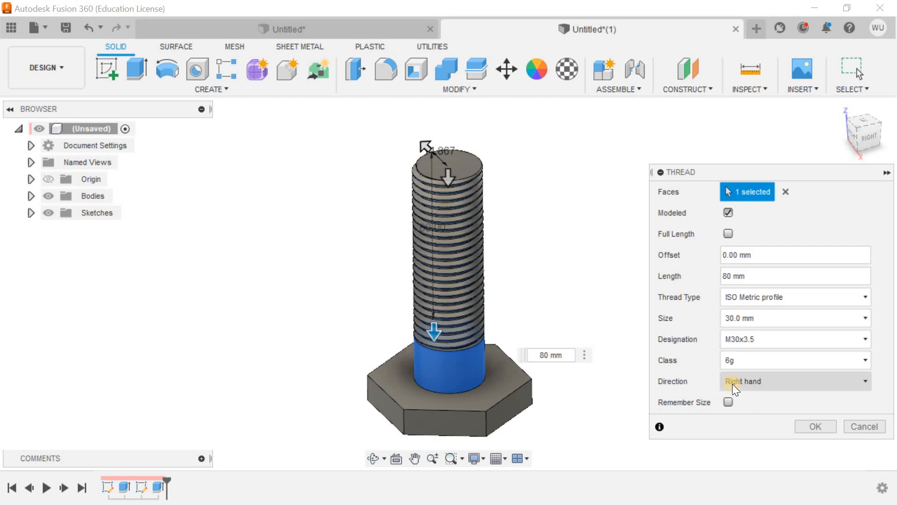
# Try the left-hand thread direction and set the direction back to right hand
pyautogui.click(732, 384)
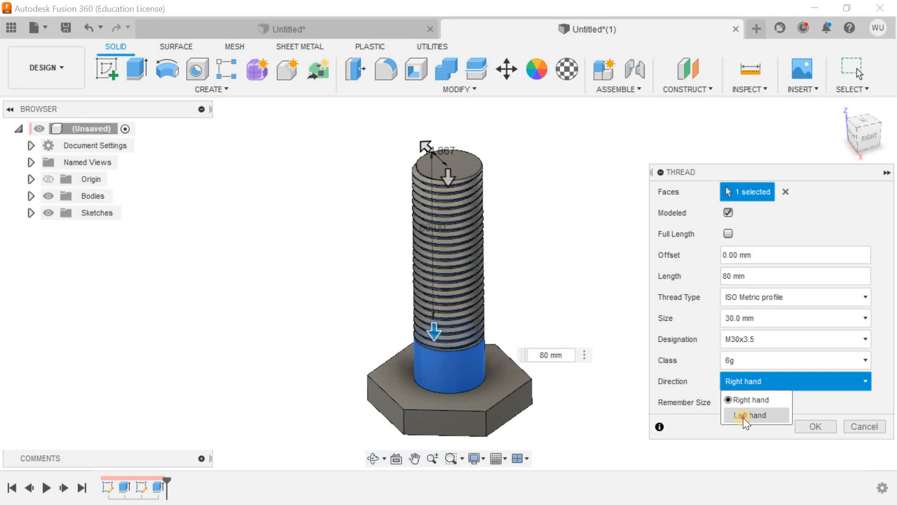
pyautogui.click(743, 415)
pyautogui.click(750, 378)
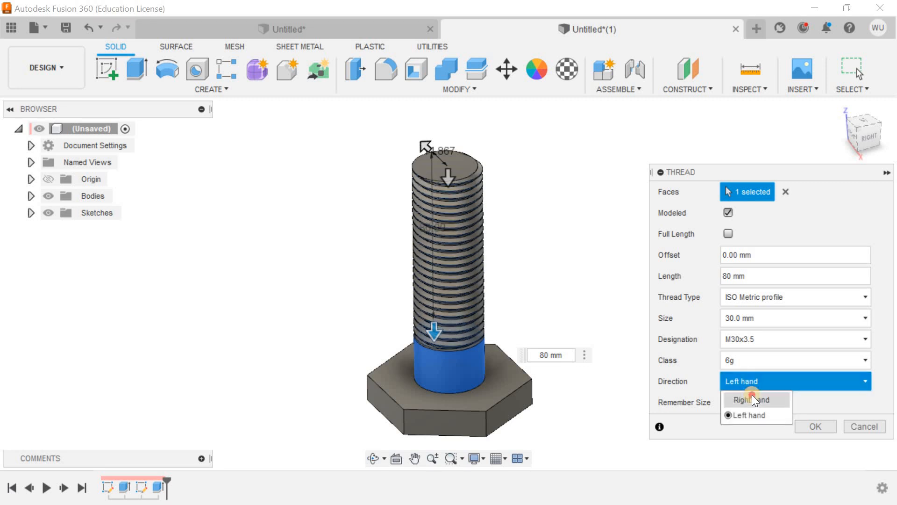
pyautogui.click(753, 399)
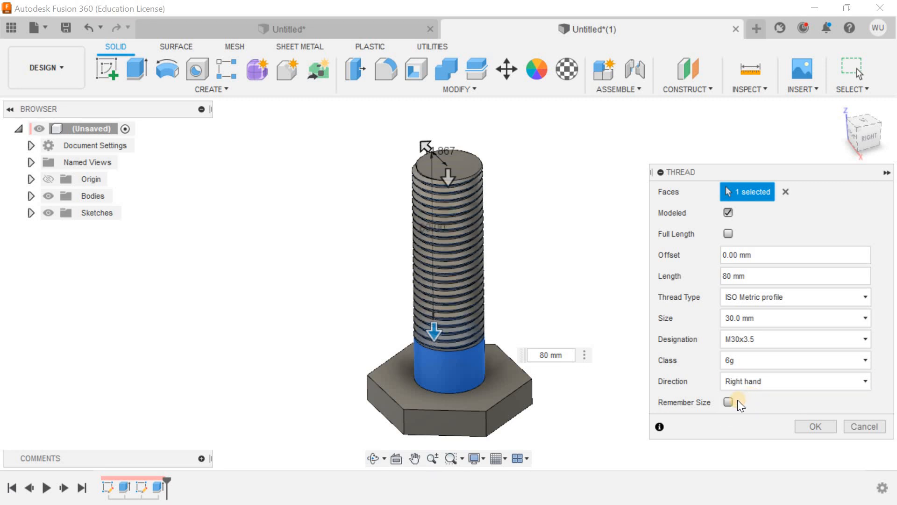
# Confirm the modeled right-hand M30x3.5 thread on the bolt shank
pyautogui.click(816, 424)
pyautogui.click(840, 108)
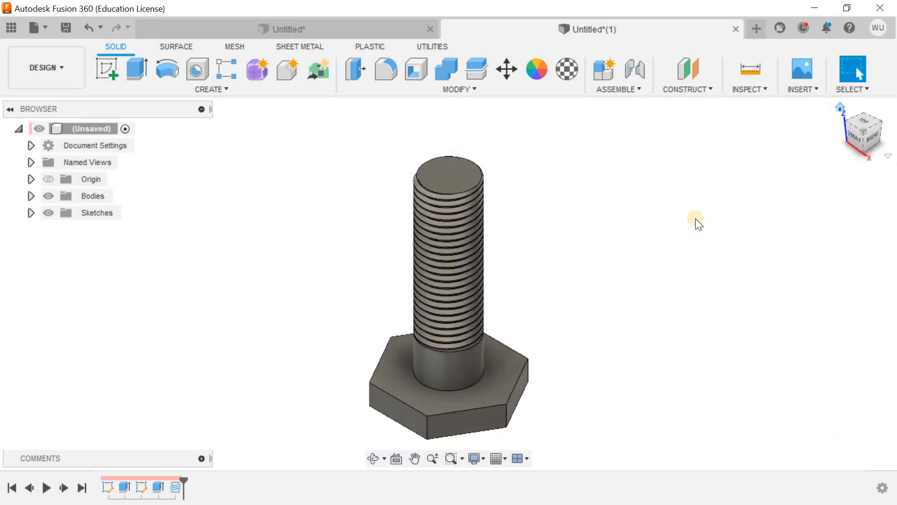
pyautogui.press('F4')
pyautogui.moveTo(612, 193); pyautogui.dragTo(714, 175)
pyautogui.press('Escape')
# Apply the Mirror physical material from the Glass category of the Fusion 360 Material Library to the bolt
pyautogui.click(563, 70)
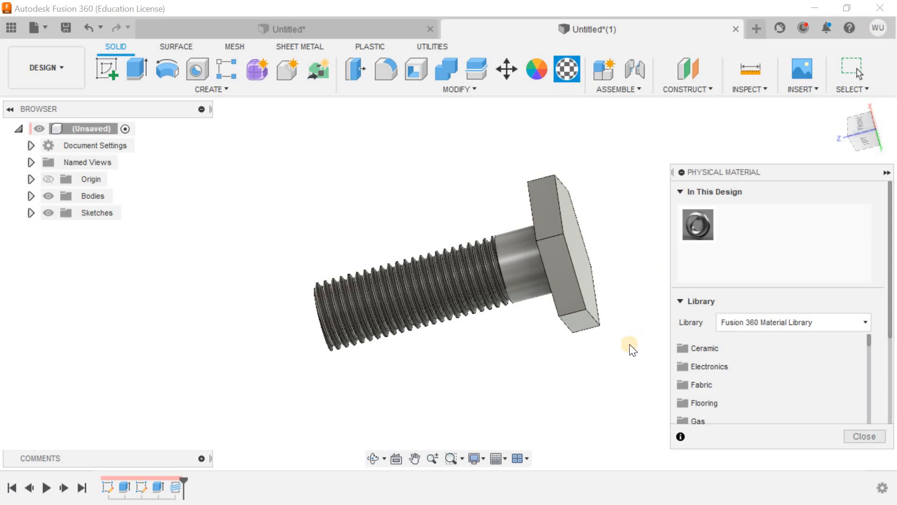
pyautogui.click(745, 373)
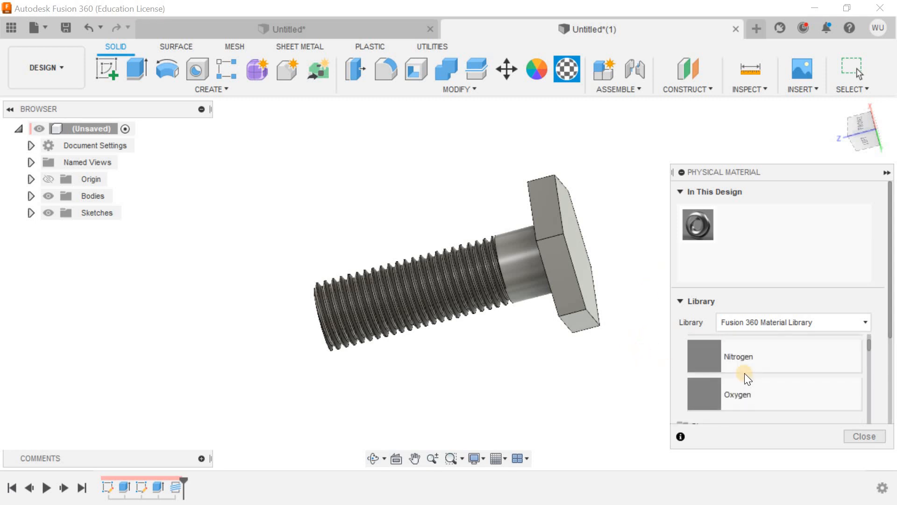
pyautogui.click(696, 380)
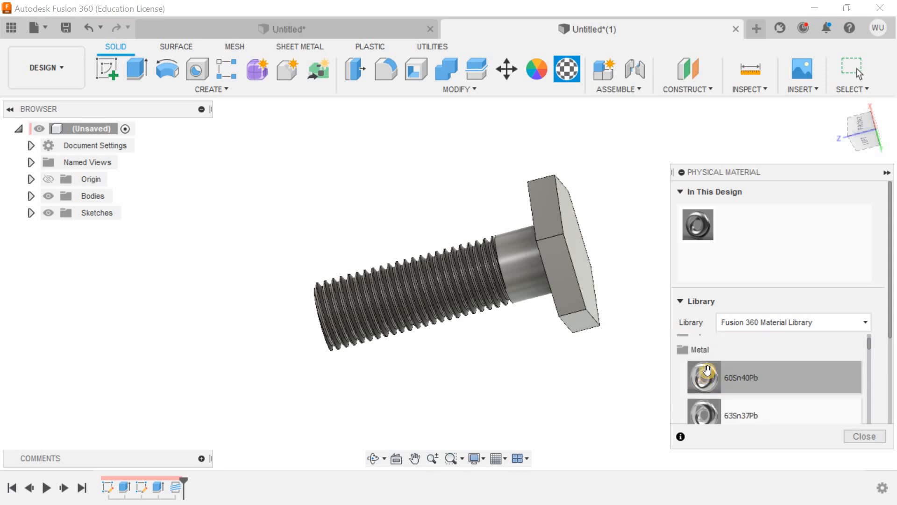
pyautogui.click(711, 348)
pyautogui.scroll(-3, 713, 353)
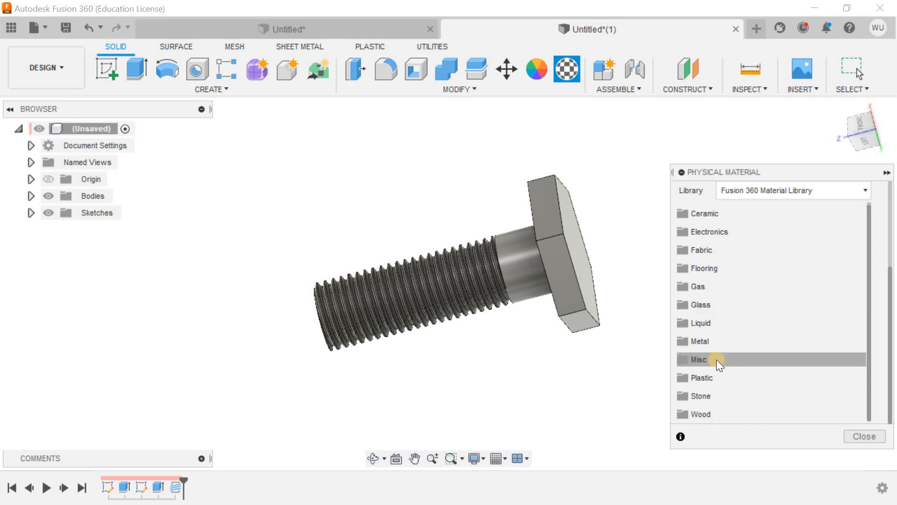
pyautogui.click(745, 307)
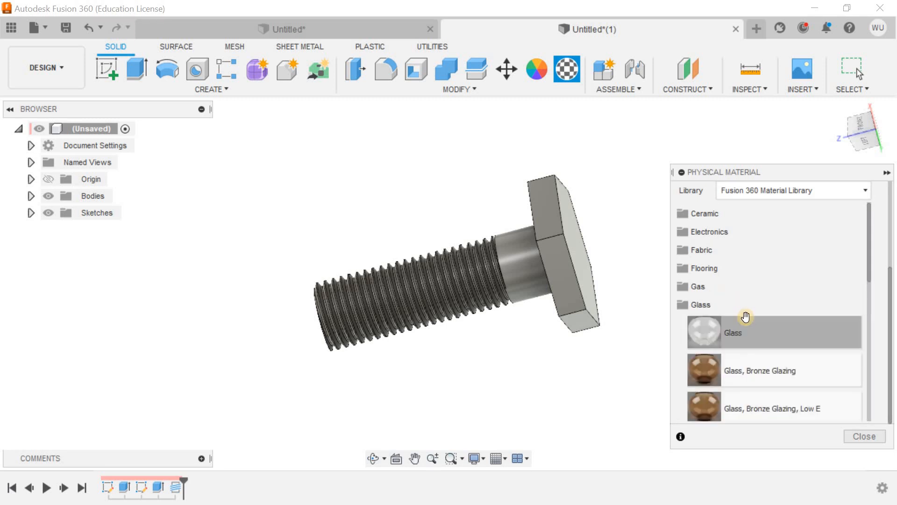
pyautogui.scroll(-5, 746, 314)
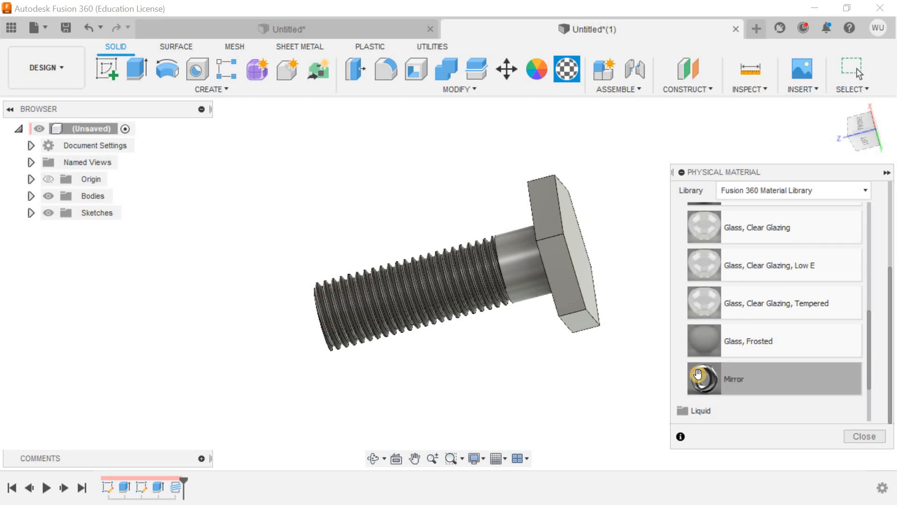
pyautogui.moveTo(569, 309); pyautogui.dragTo(520, 275)
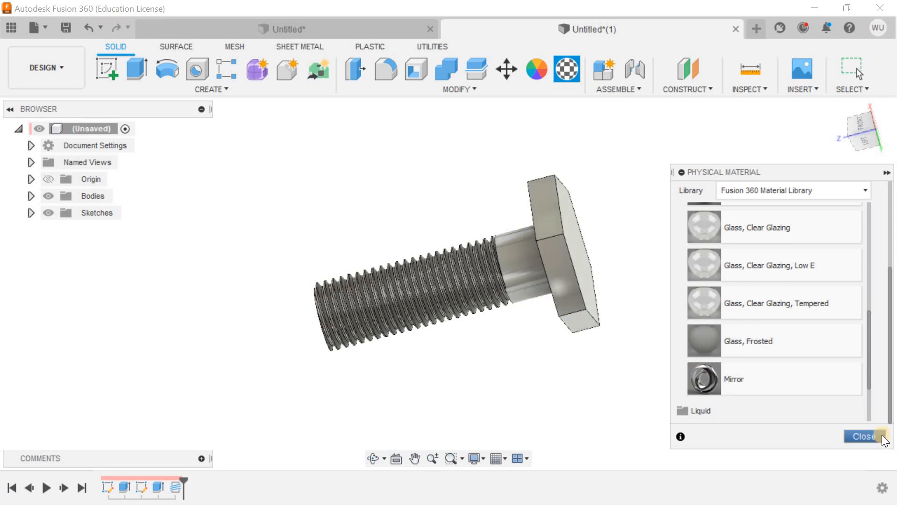
pyautogui.click(864, 436)
pyautogui.keyDown('shift'); pyautogui.moveTo(665, 223); pyautogui.dragTo(685, 183, button='middle'); pyautogui.keyUp('shift')
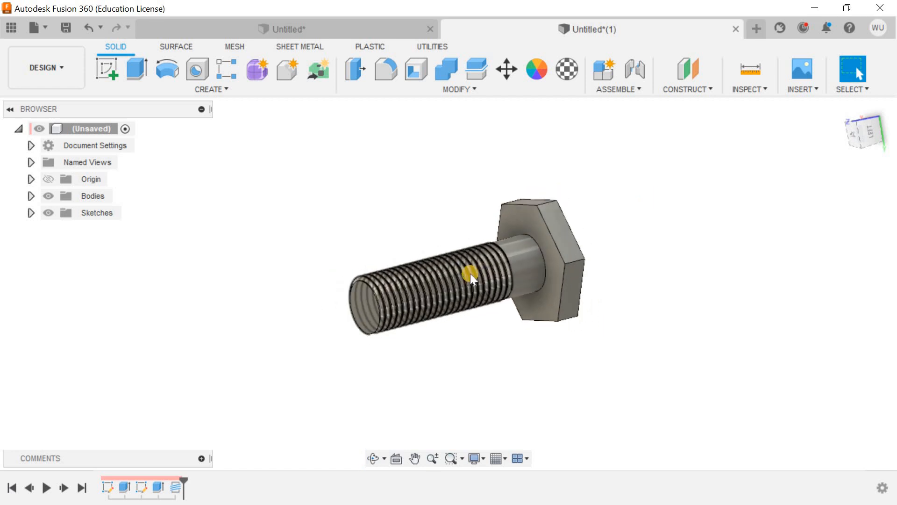
pyautogui.scroll(3, 470, 273)
pyautogui.keyDown('shift'); pyautogui.moveTo(467, 279); pyautogui.dragTo(451, 183, button='middle'); pyautogui.keyUp('shift')
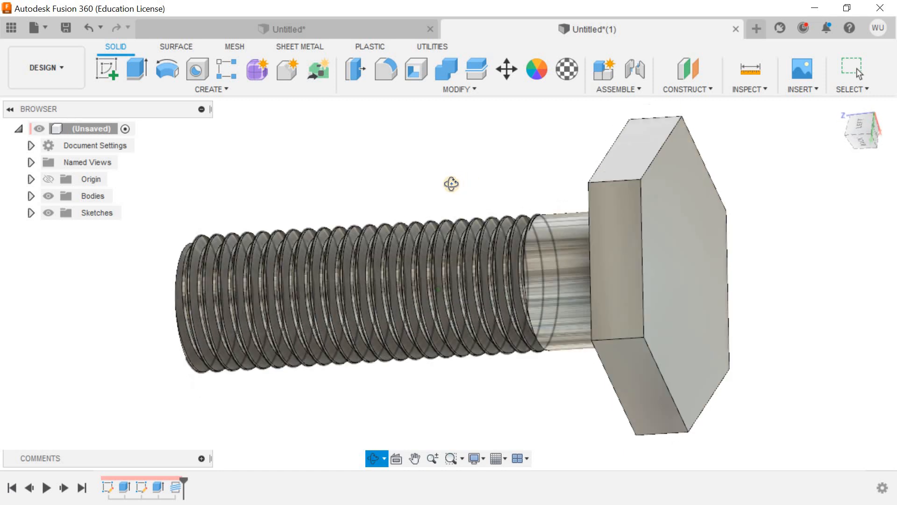